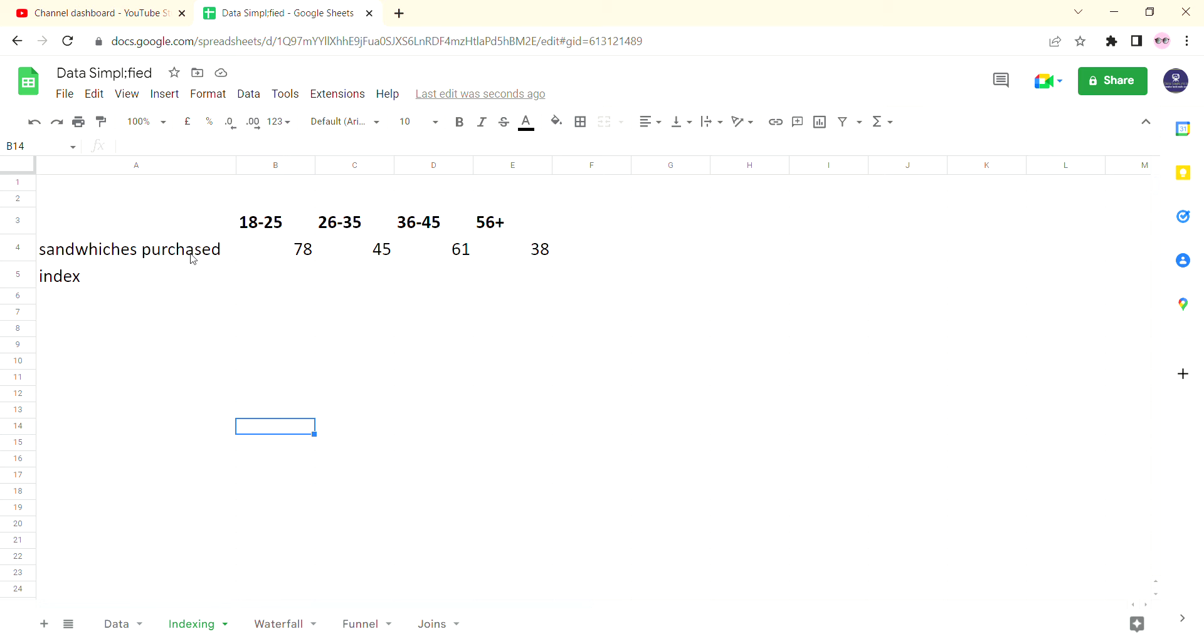
drag(193, 233, 496, 229)
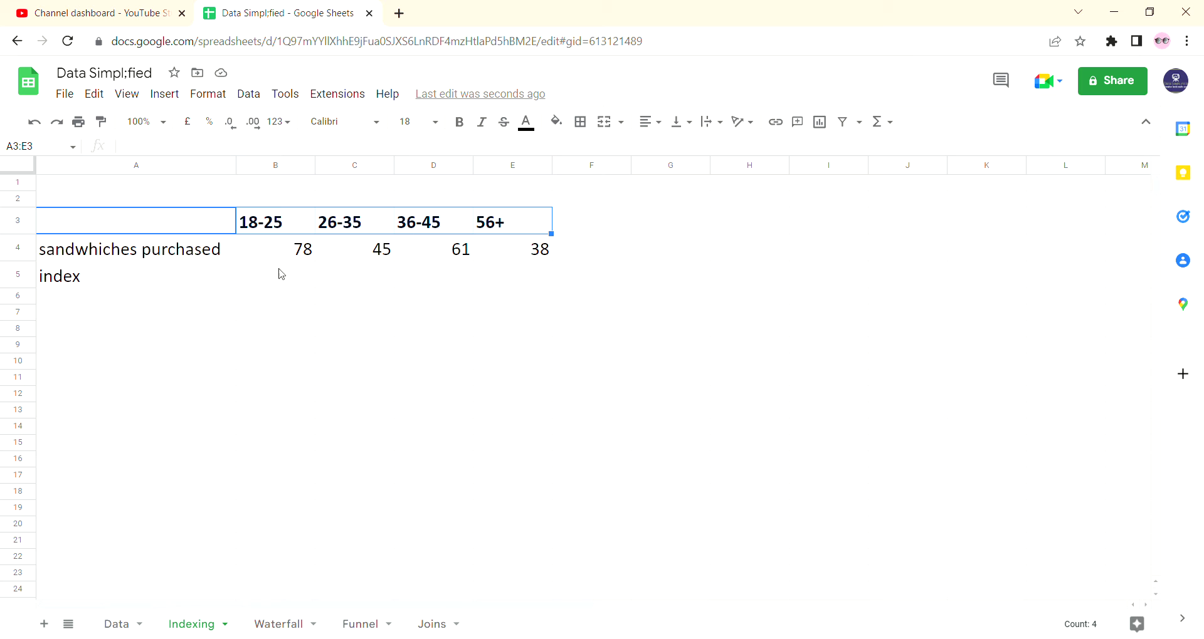
drag(207, 257, 276, 249)
drag(434, 267, 489, 255)
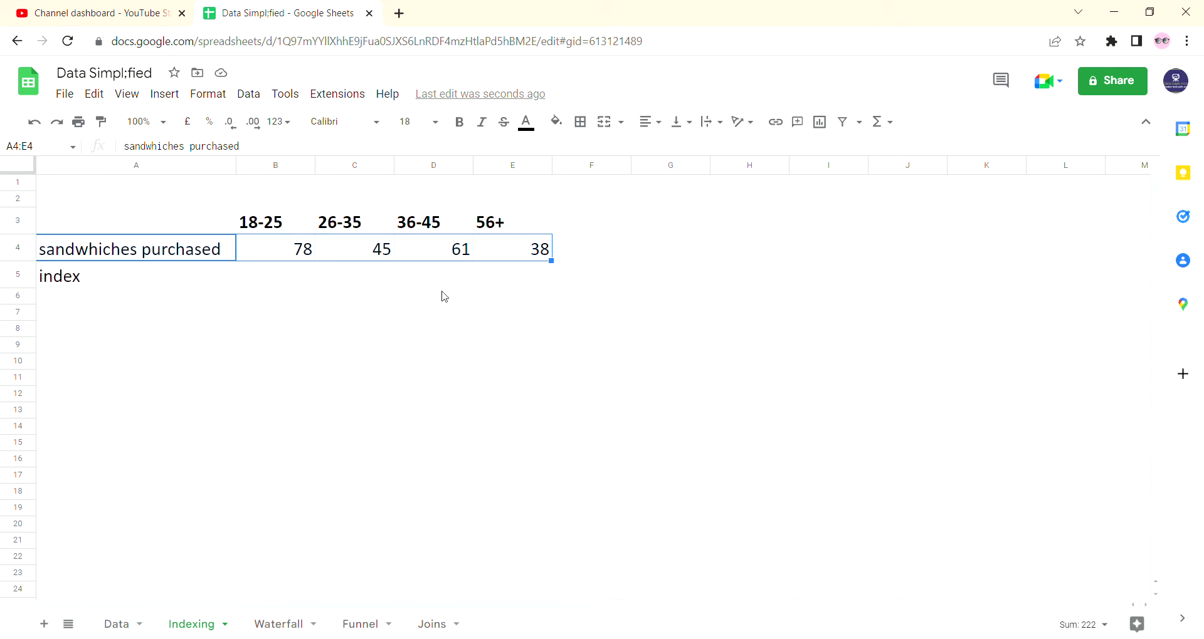
click(122, 277)
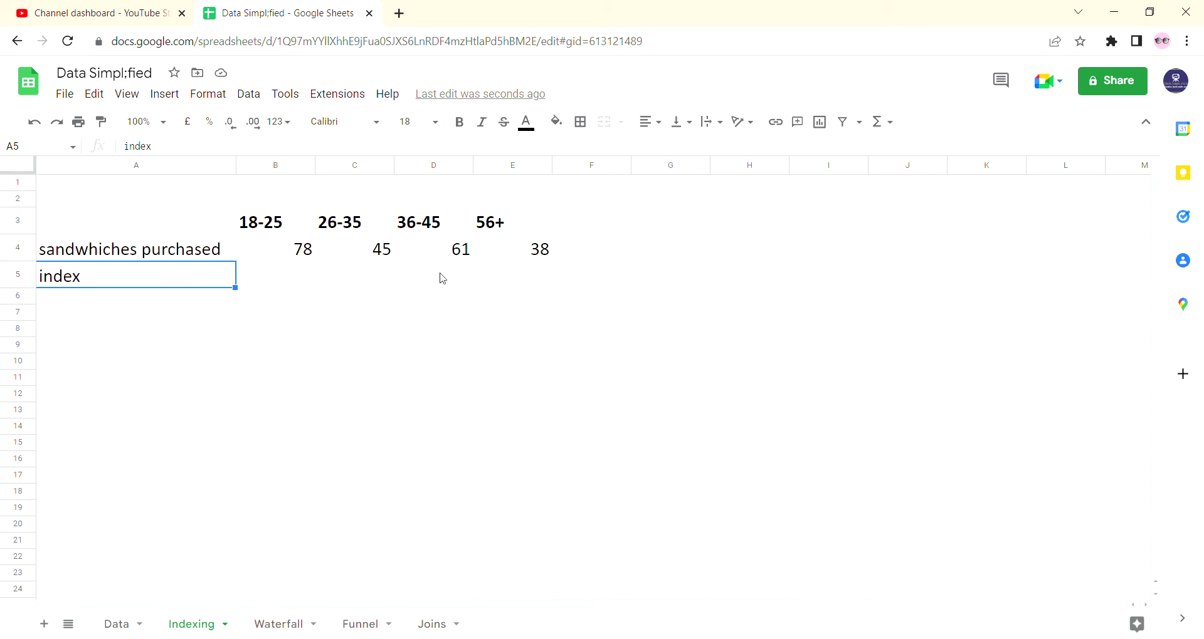
Step: Calculate the average of the sandwiches purchased values B4:E4 in cell G4
click(673, 259)
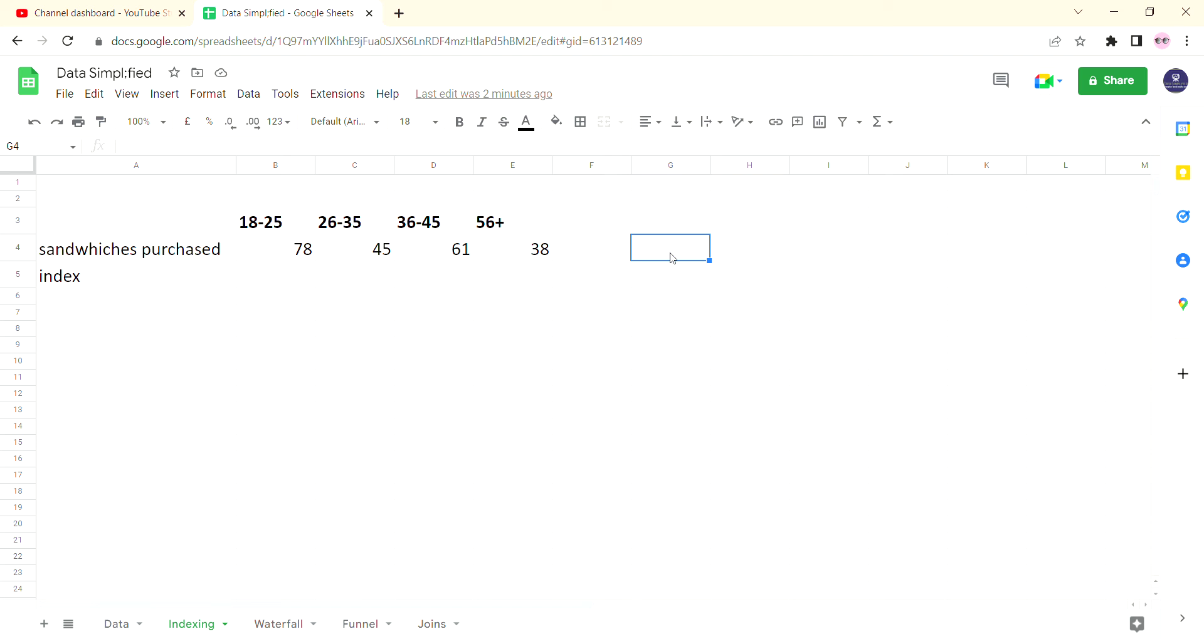
text(=)
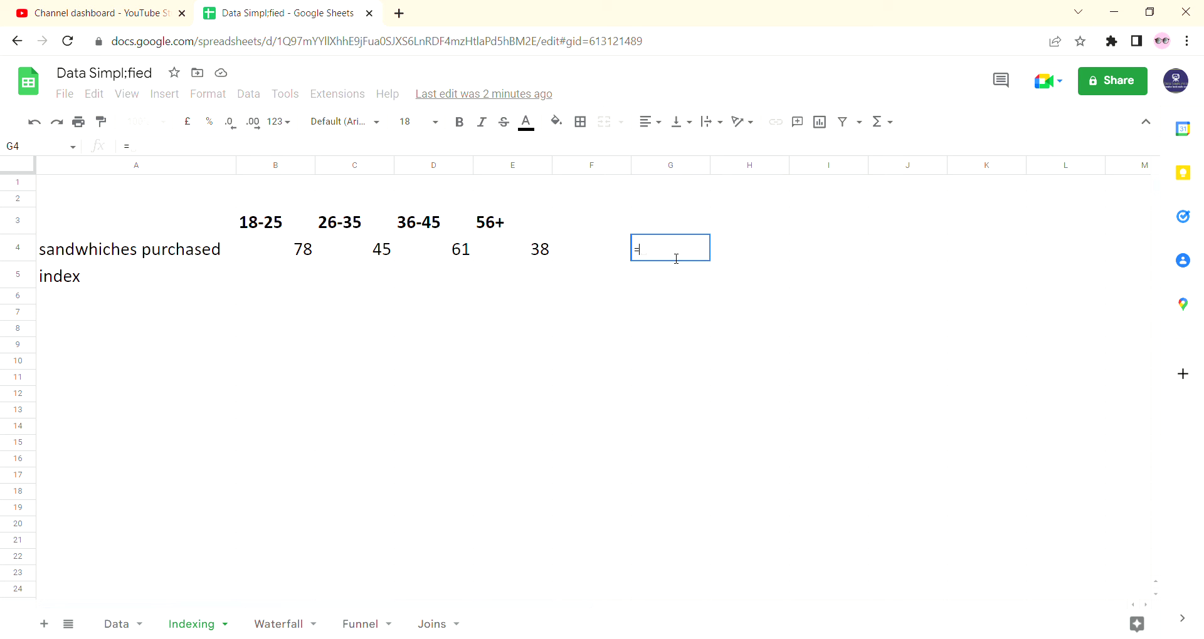
text(average()
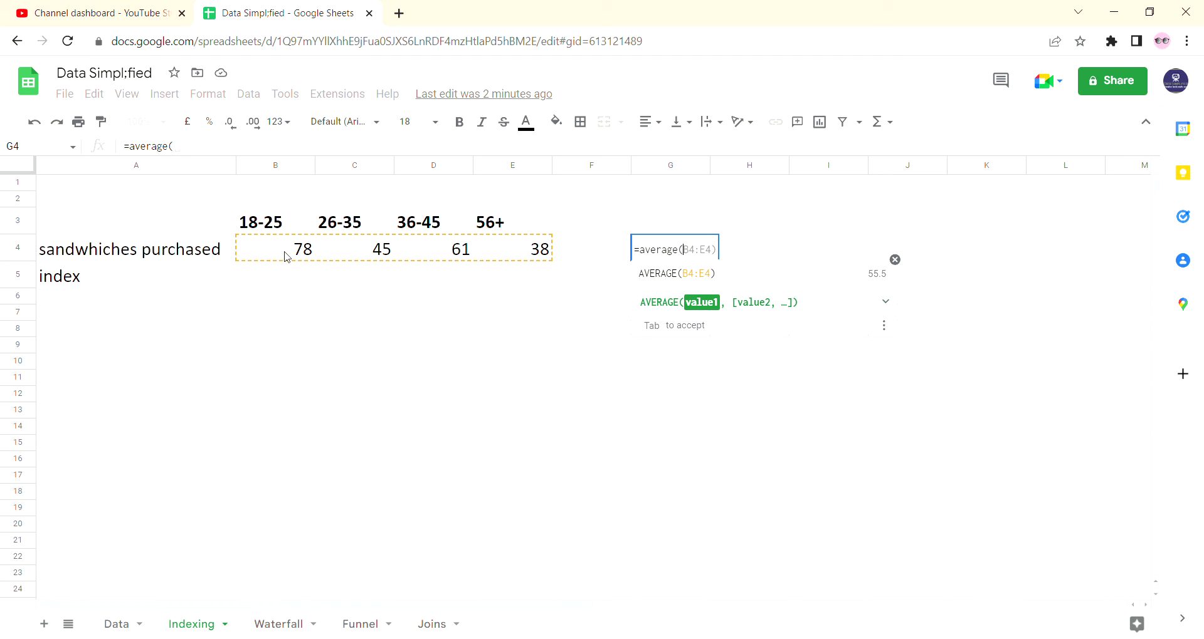
drag(287, 257, 497, 253)
text())
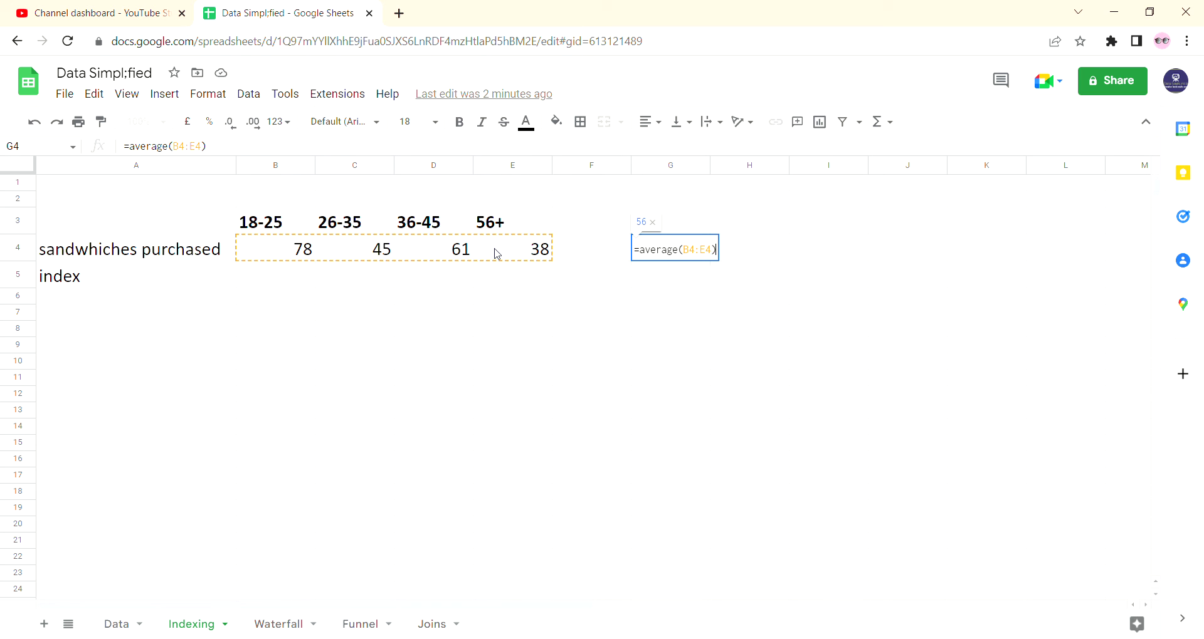
key(Return)
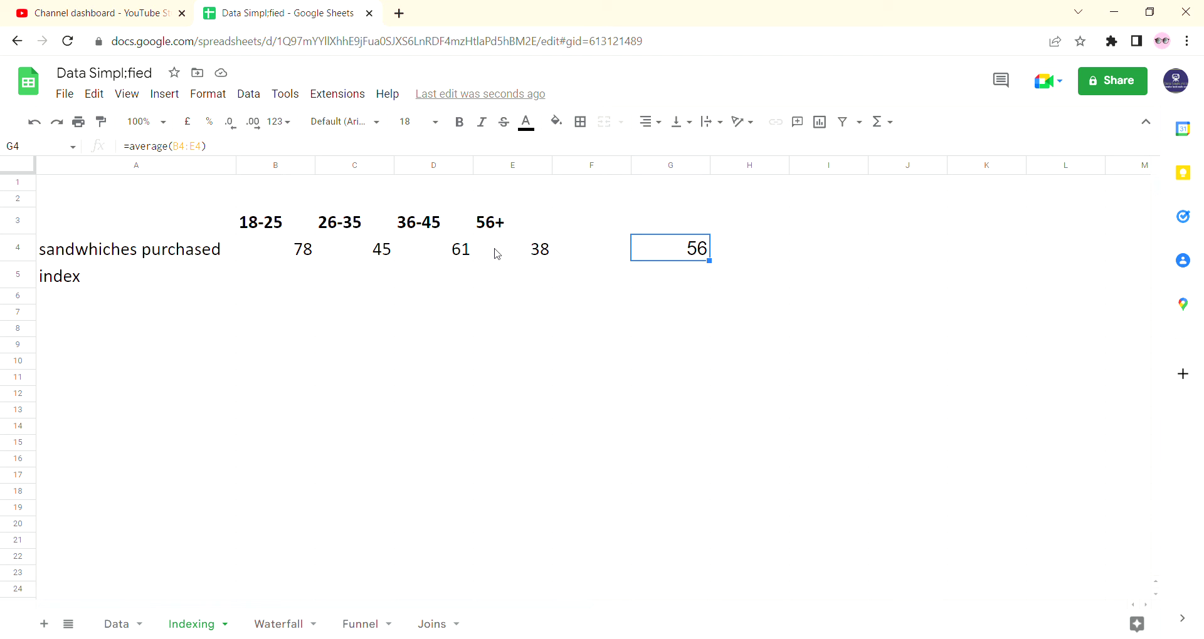
key(Right)
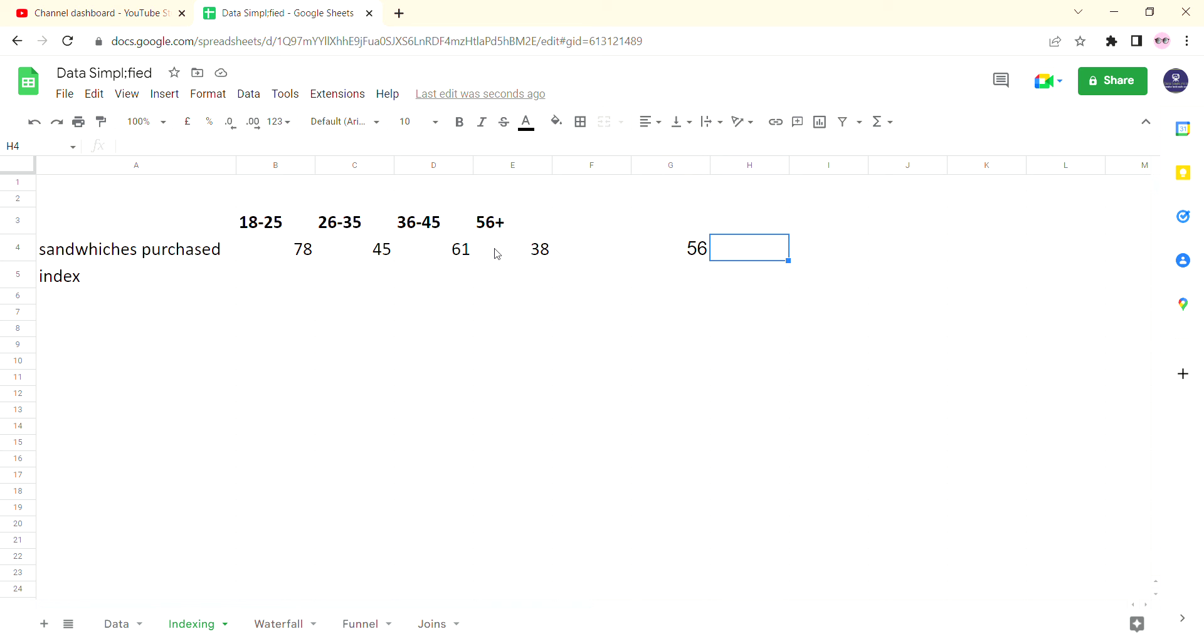
Step: Enter the index formula =100*B4/$G$4 for the 18-25 group in cell B5, with an absolute reference to the average
click(282, 270)
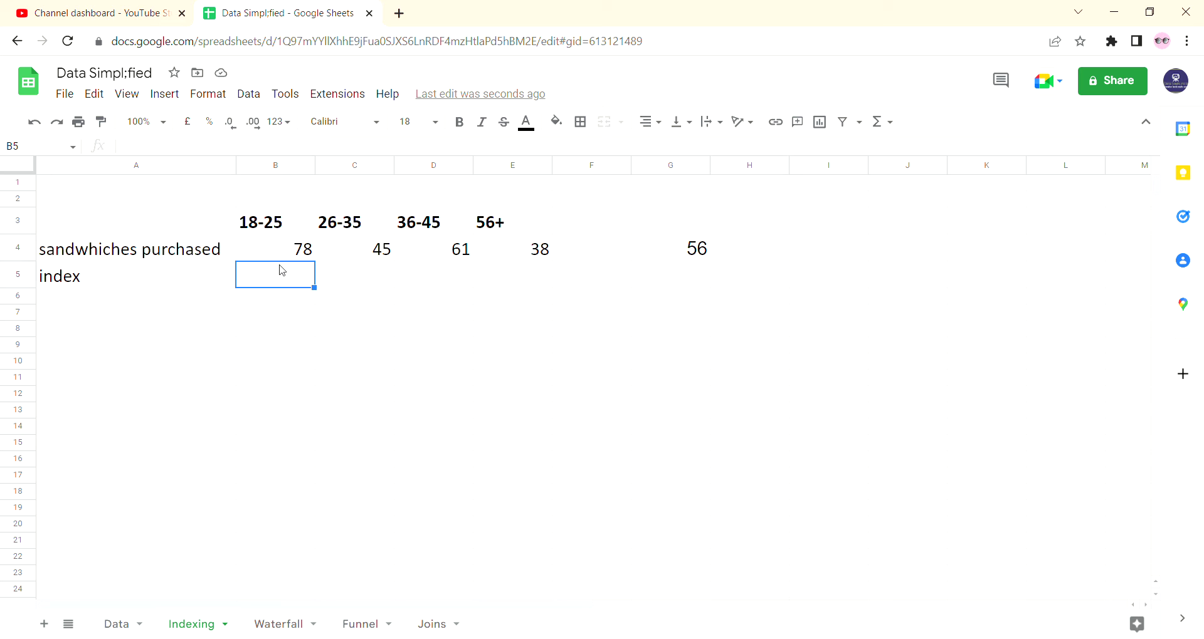
text(=)
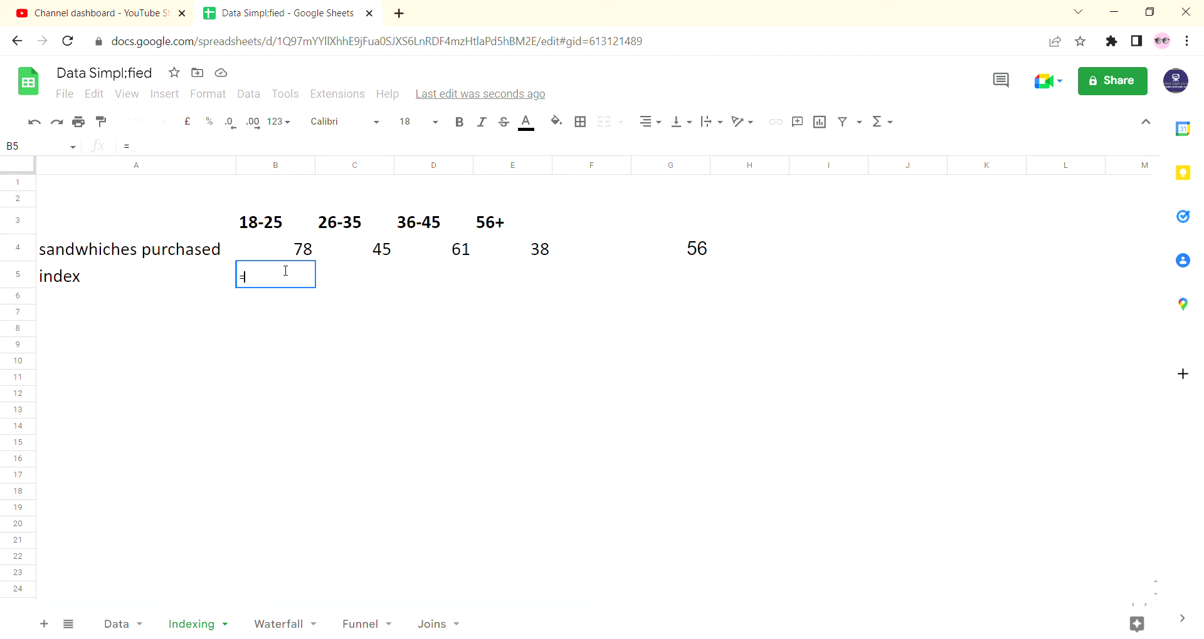
text(100)
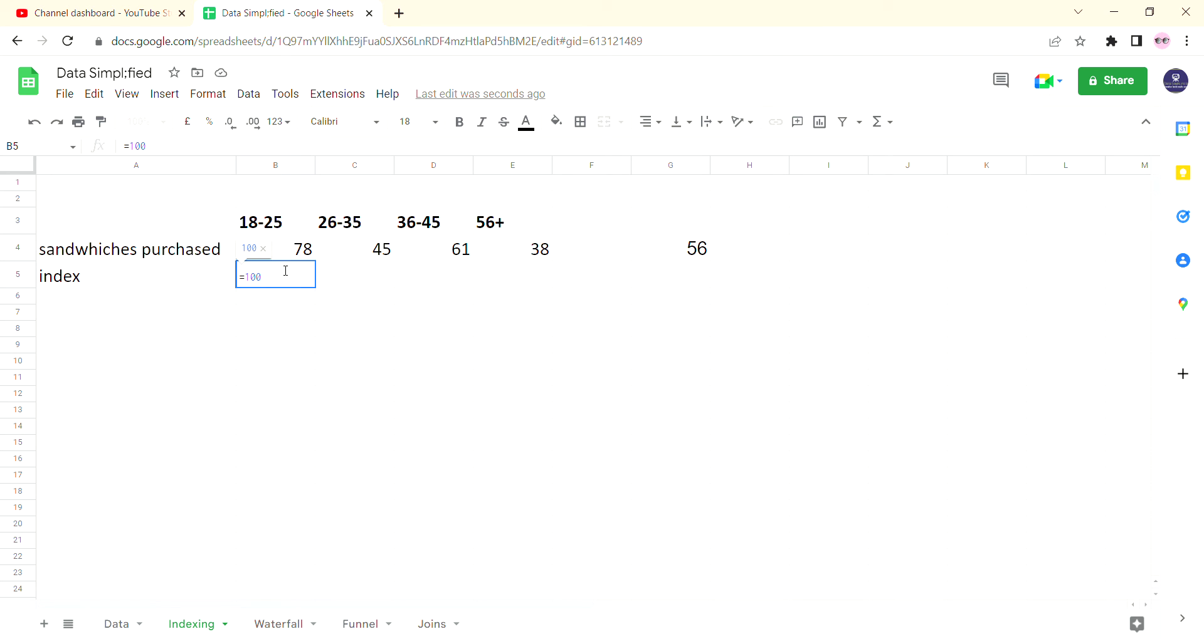
text(*)
click(272, 251)
text(/)
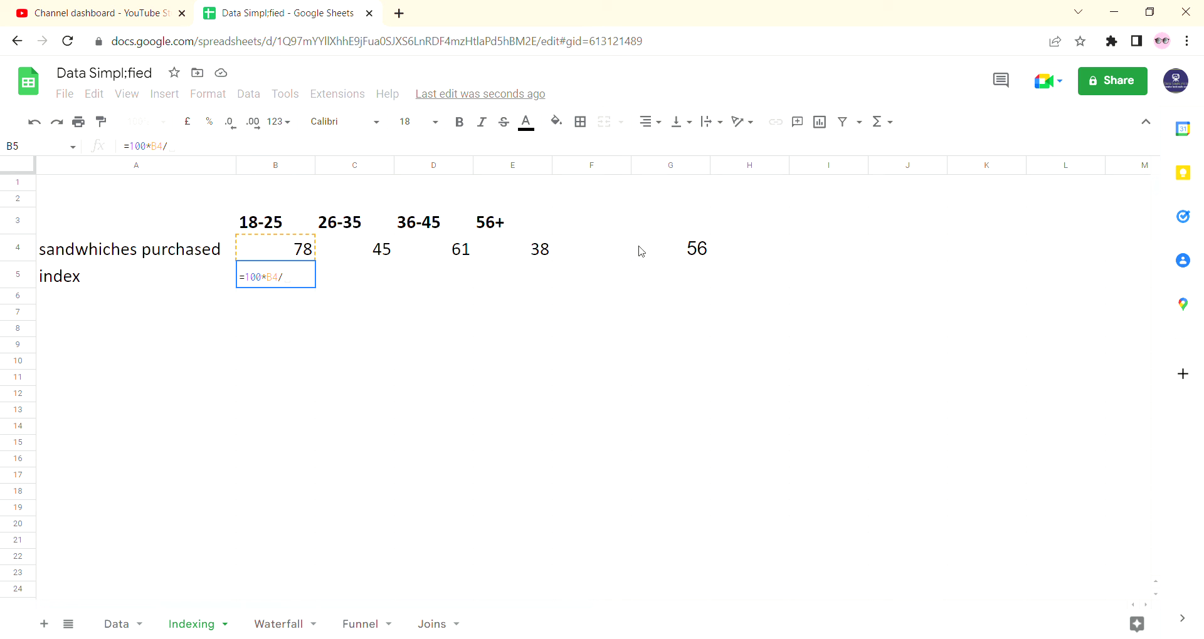
click(687, 256)
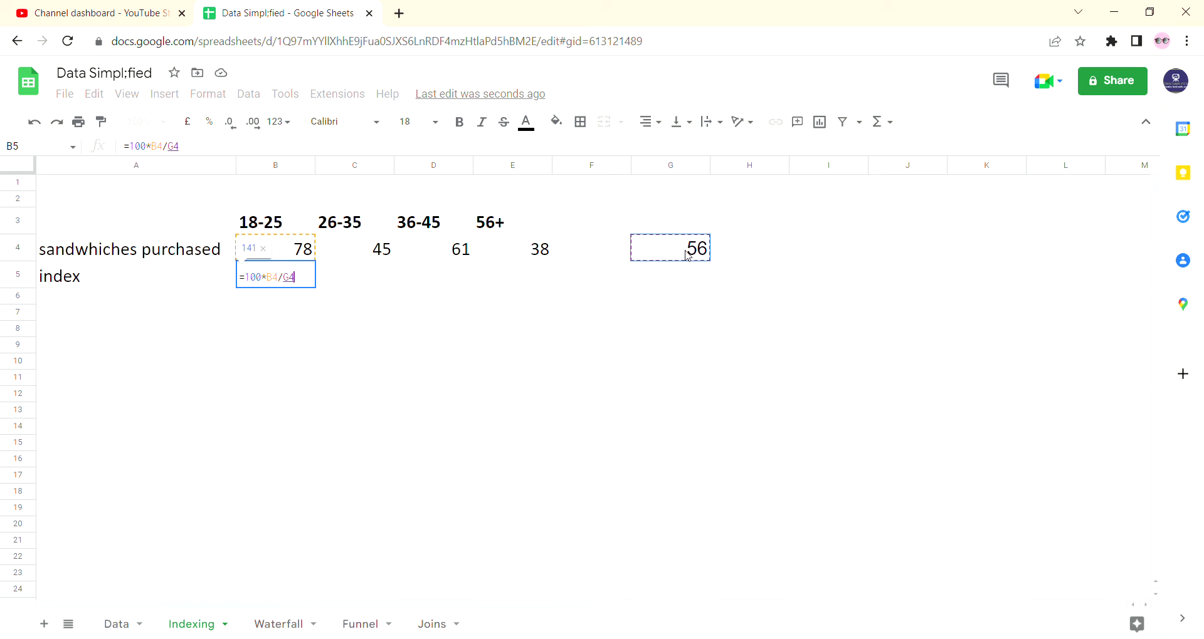
click(193, 150)
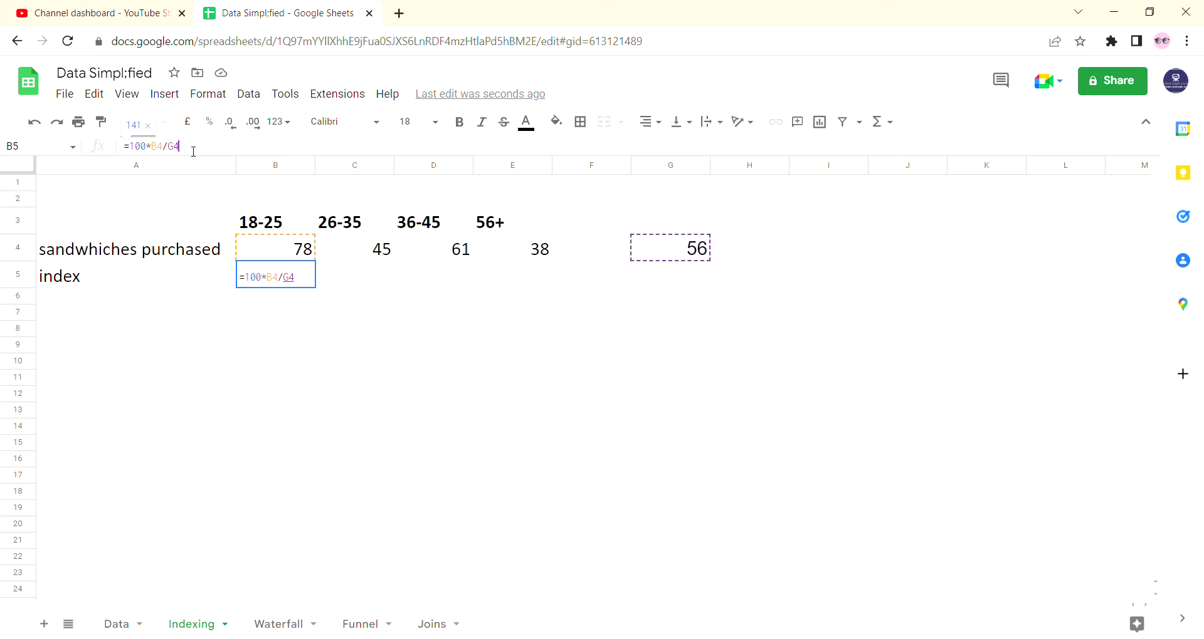
key(F4)
key(Return)
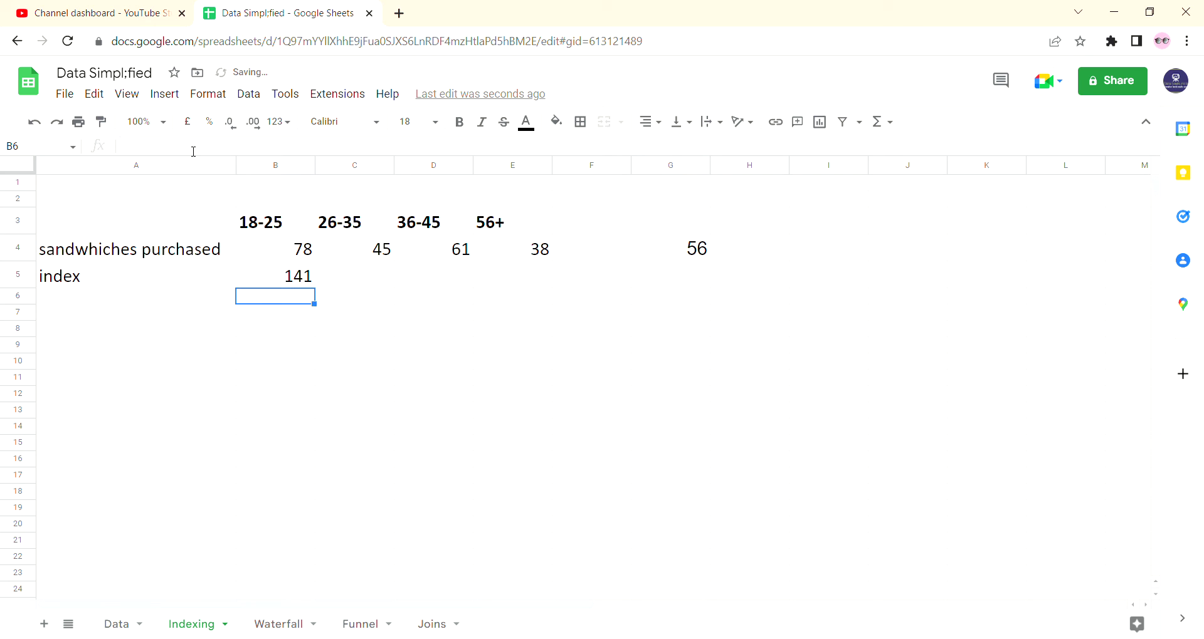
Step: Fill the index formula from B5 across to E5 for the remaining age groups
click(301, 277)
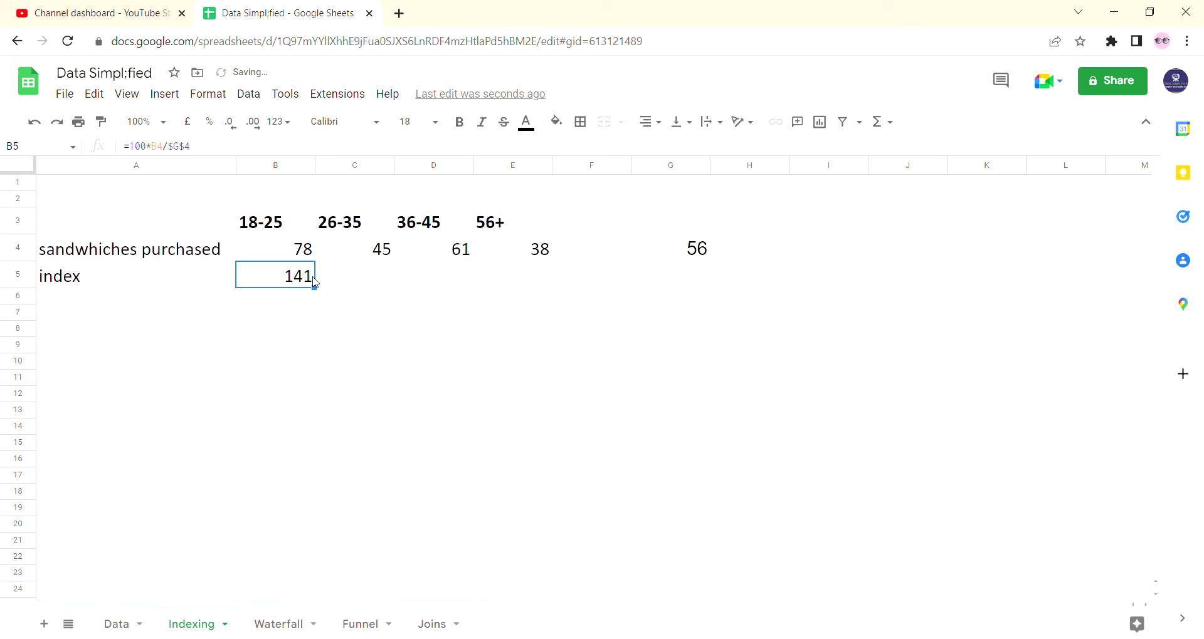
drag(317, 286, 507, 288)
click(492, 318)
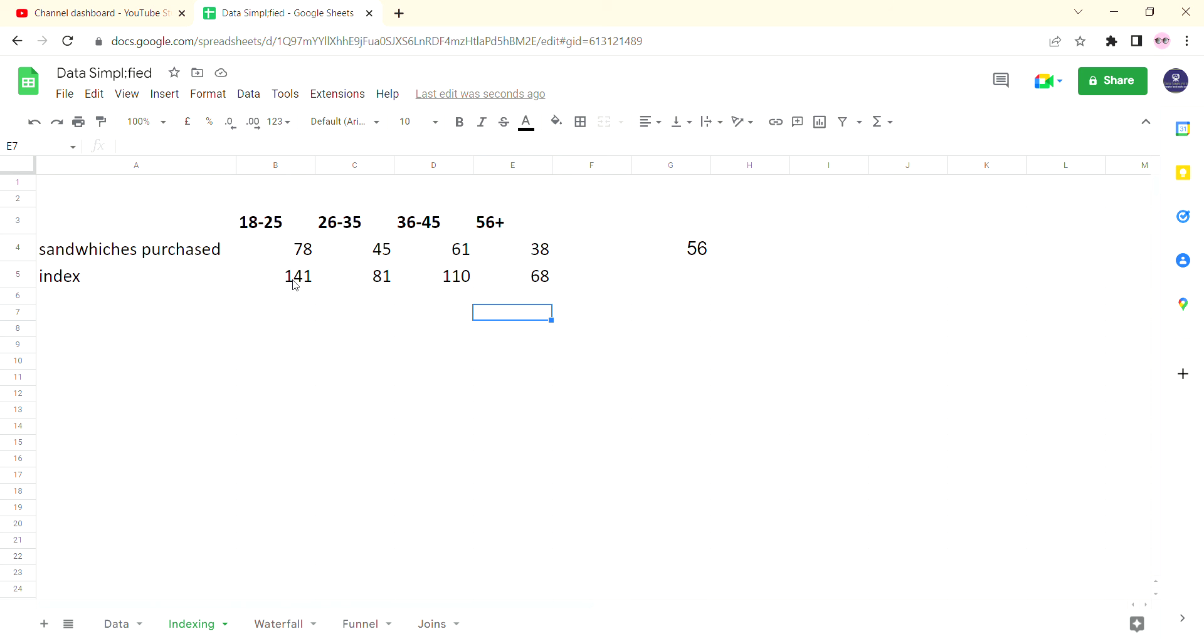
Step: Examine the index values and formulas across the age groups from B5 to E5
click(406, 355)
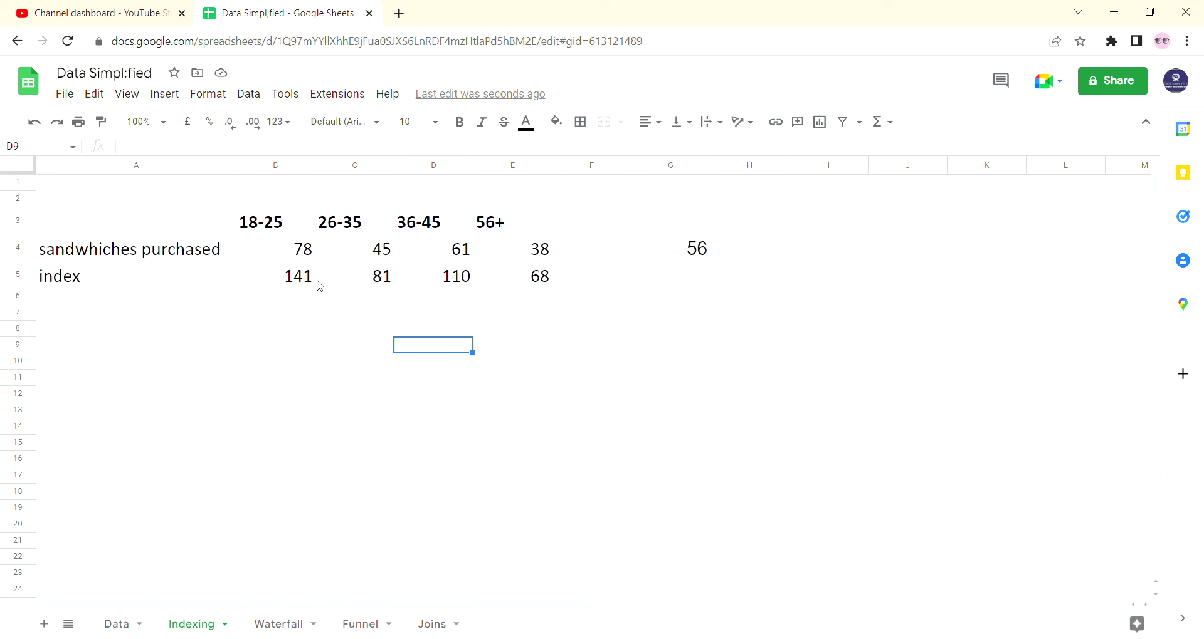
click(287, 277)
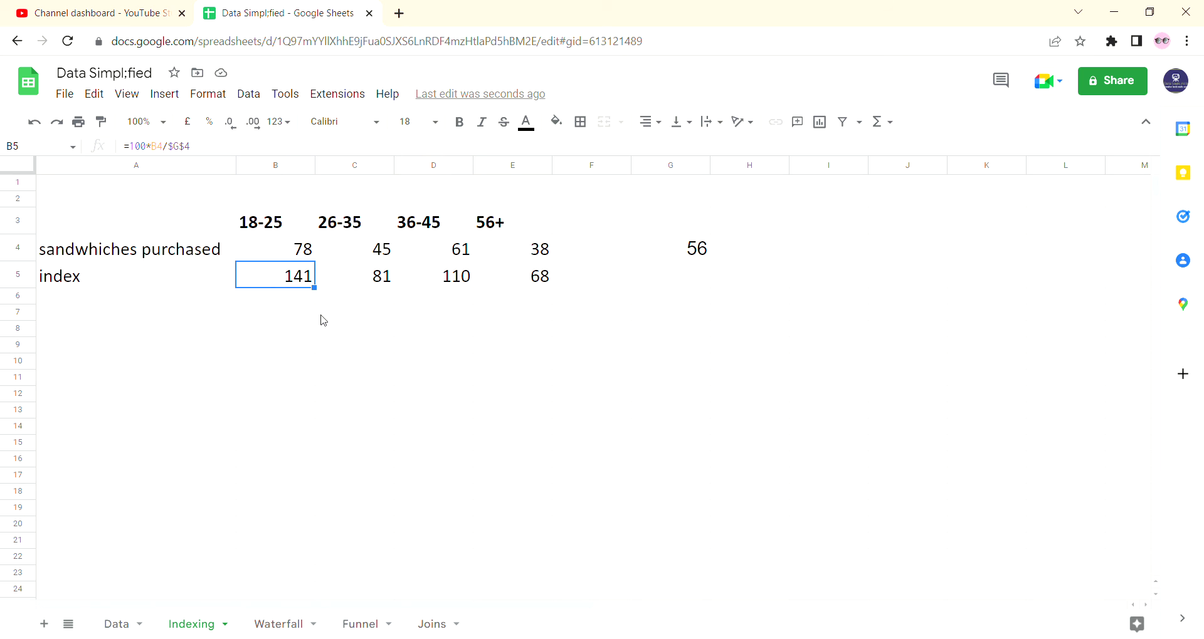
key(Right)
key(Right)
key(Right)
key(Right)
key(Left)
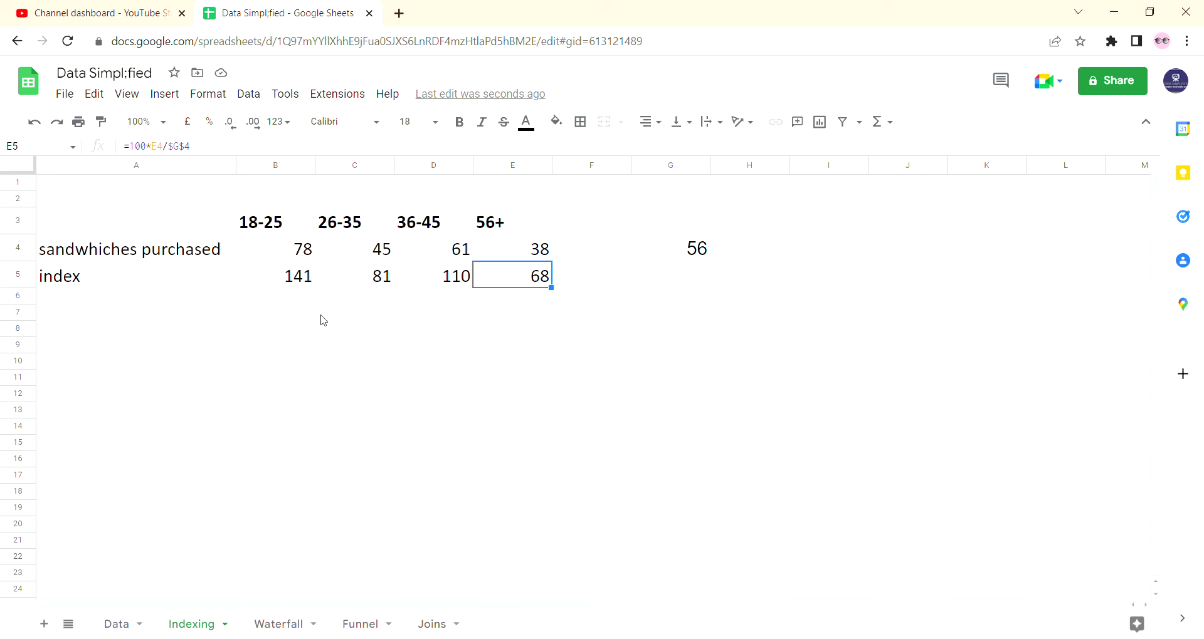